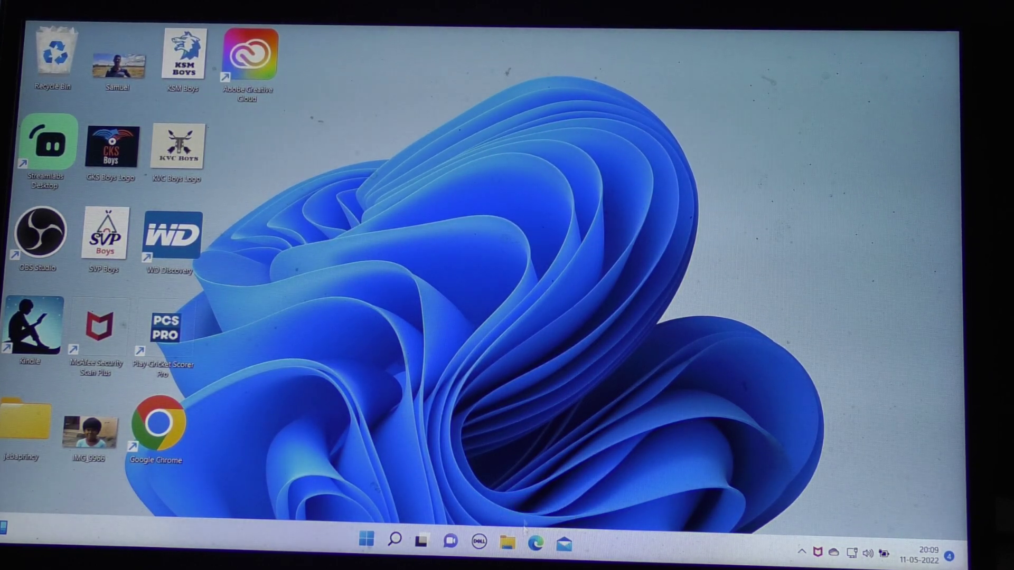
Maximize Edge and rerun the 'dell g5 15 audio driver' search from address-bar history
left_click(536, 544)
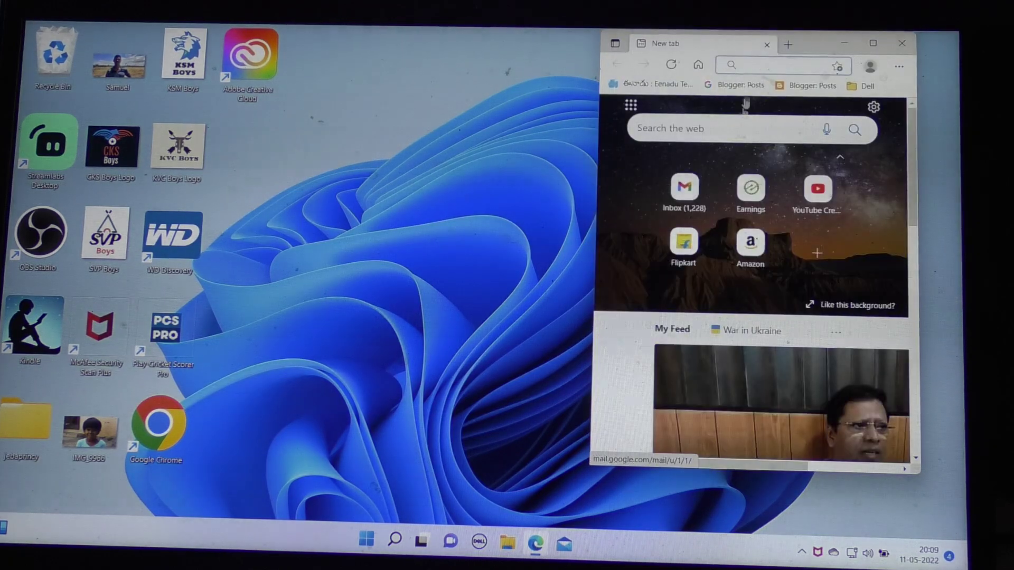
double_click(821, 44)
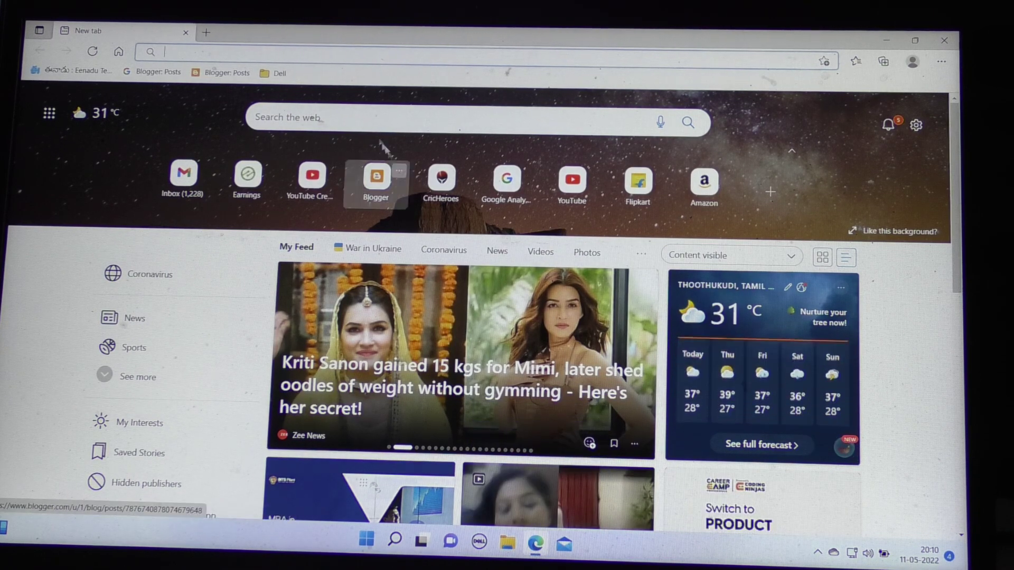
left_click(289, 53)
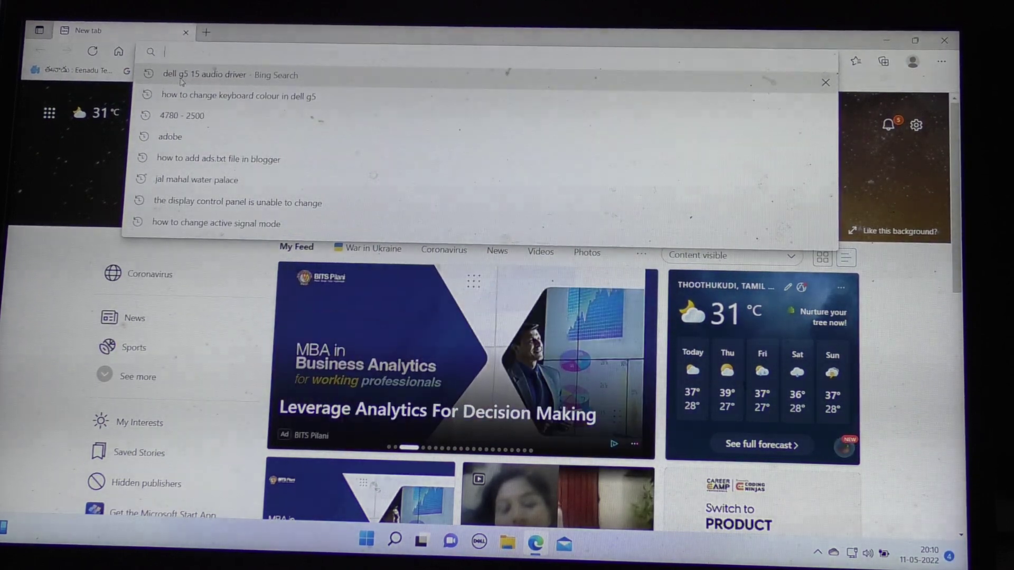
key("Down")
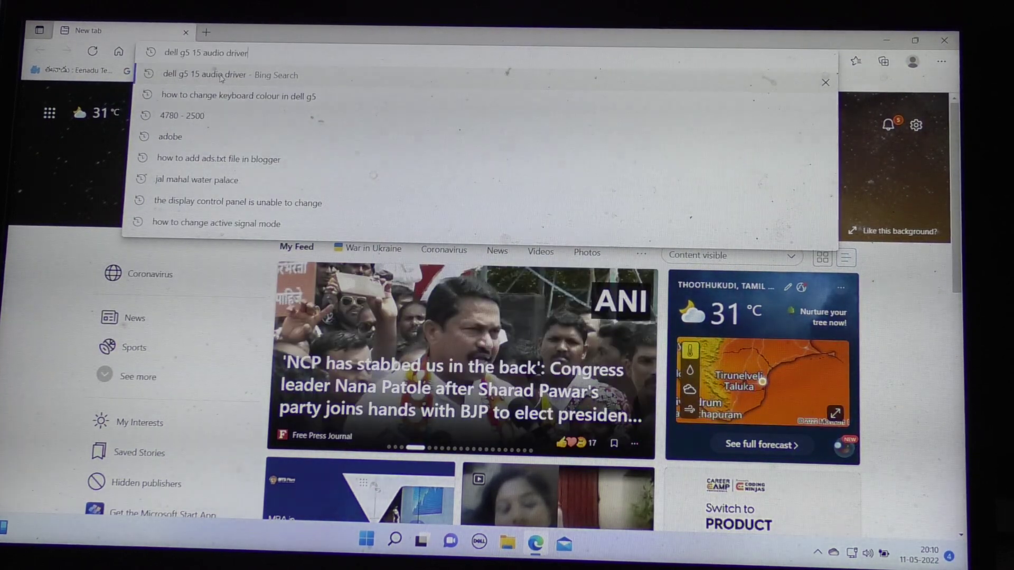
key("Return")
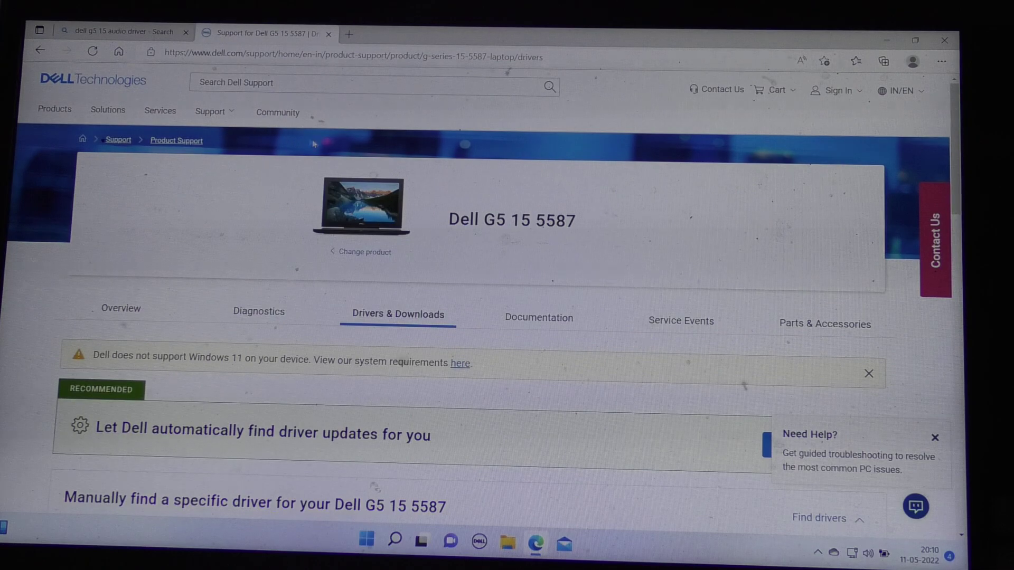
Go to Dell Support Home and select the 'Dell G5 SE 5505 (This PC)' suggestion
left_click(212, 112)
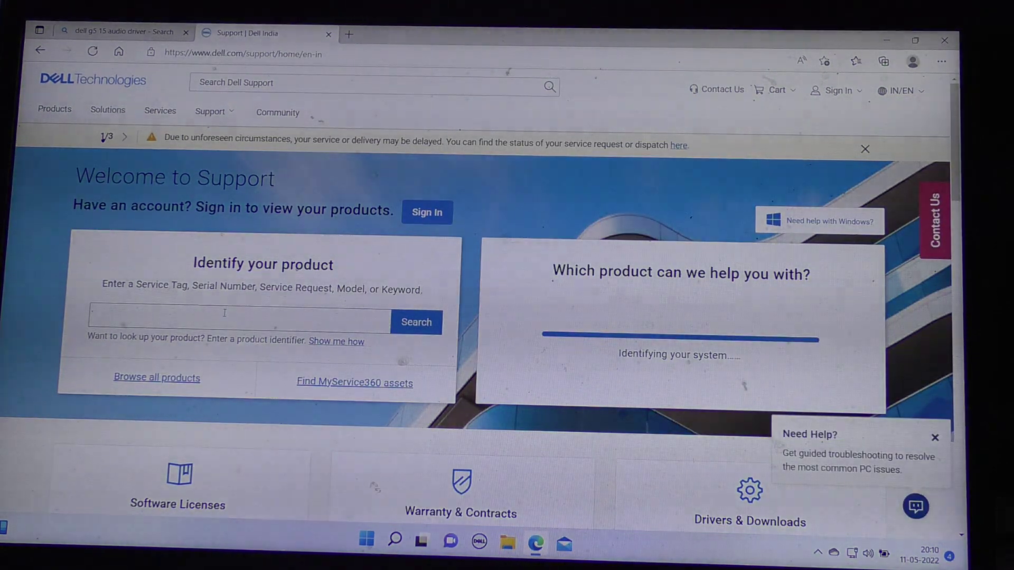
left_click(225, 313)
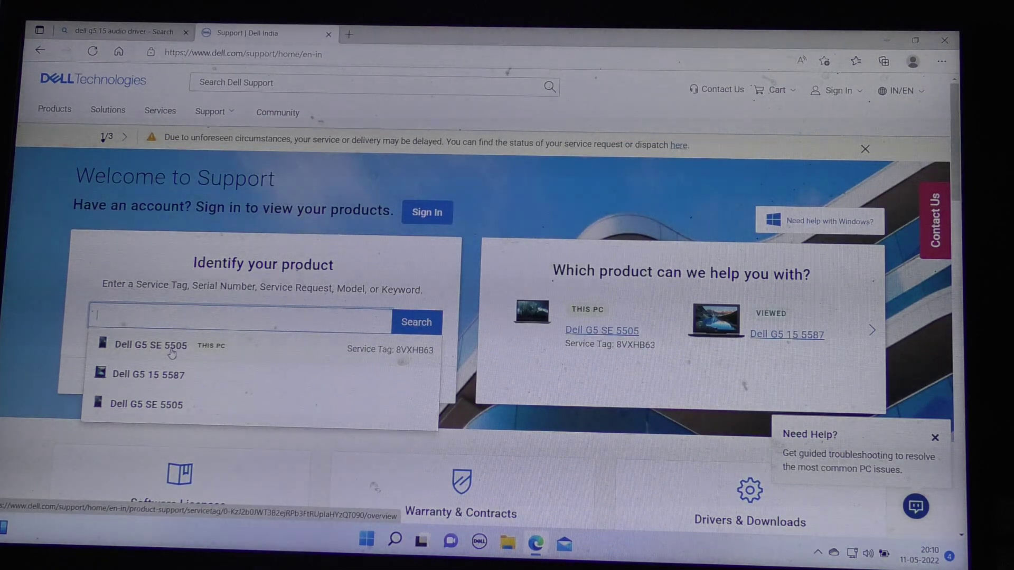
left_click(172, 349)
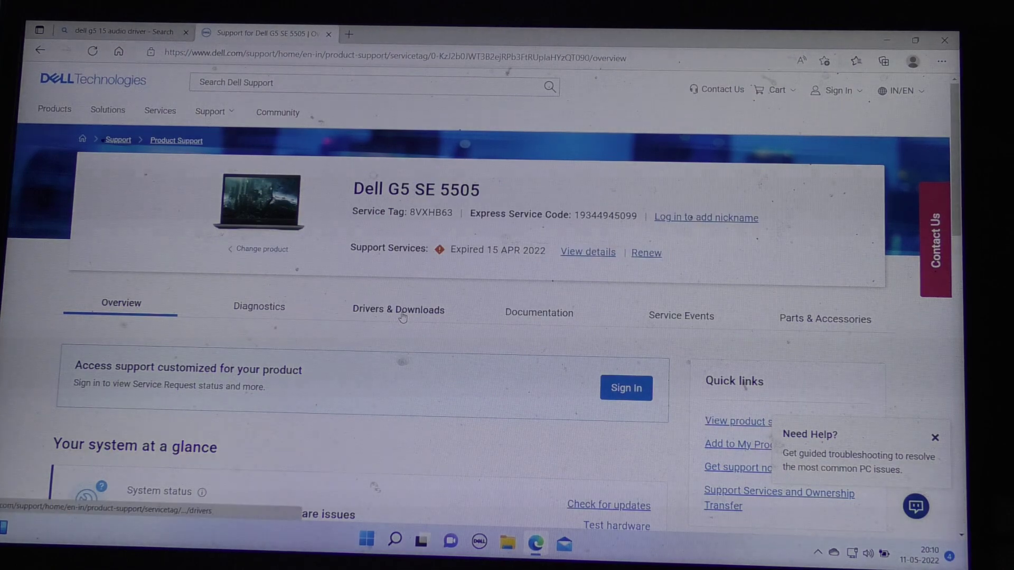
scroll(403, 319, "down", 2)
List all Drivers & Downloads, then download and open the Realtek High Definition Audio Driver
left_click(404, 176)
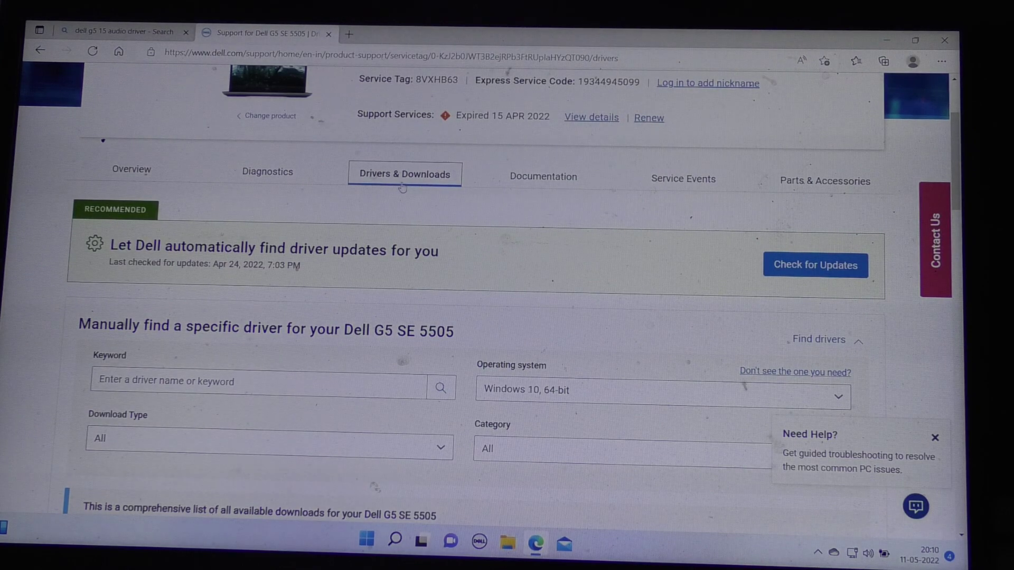
scroll(476, 337, "down", 2)
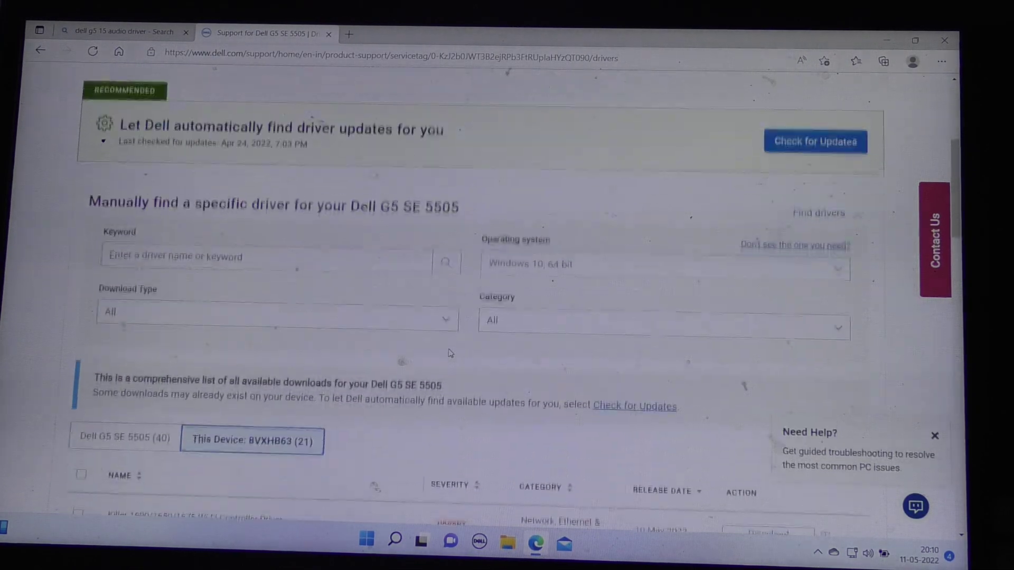
scroll(495, 332, "down", 2)
scroll(515, 326, "down", 2)
scroll(534, 322, "down", 2)
scroll(549, 319, "down", 1)
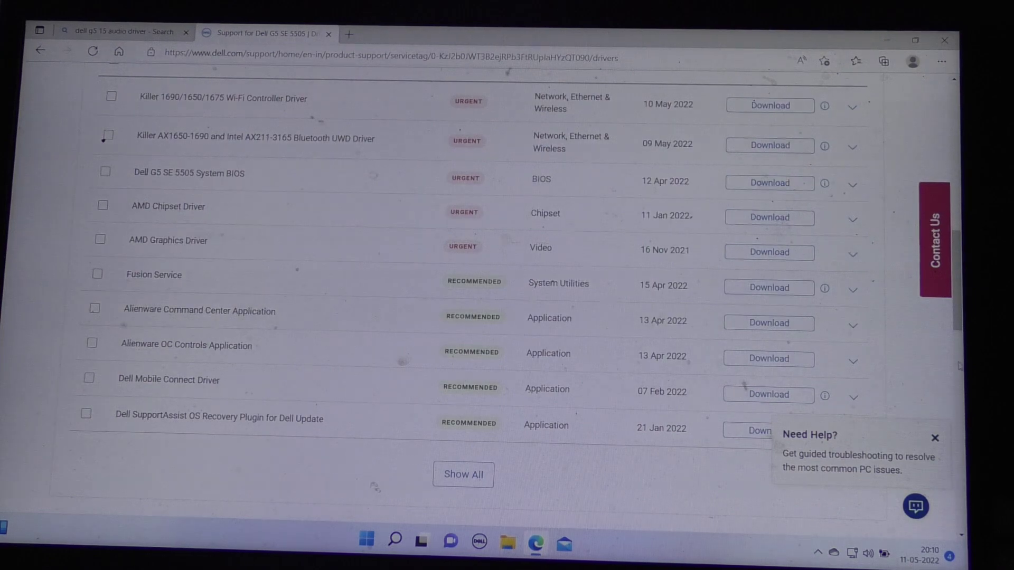
left_click(936, 437)
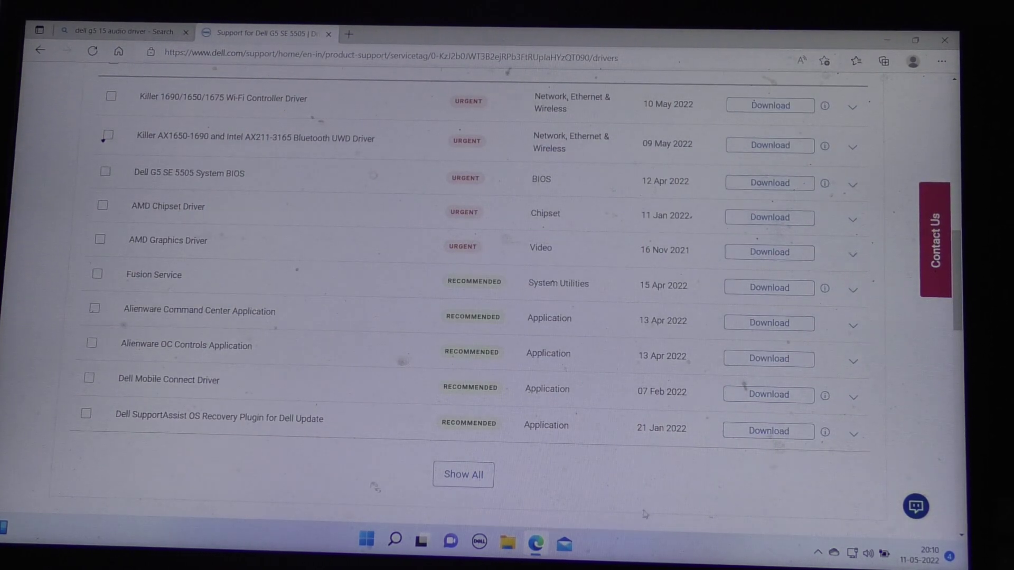
left_click(464, 475)
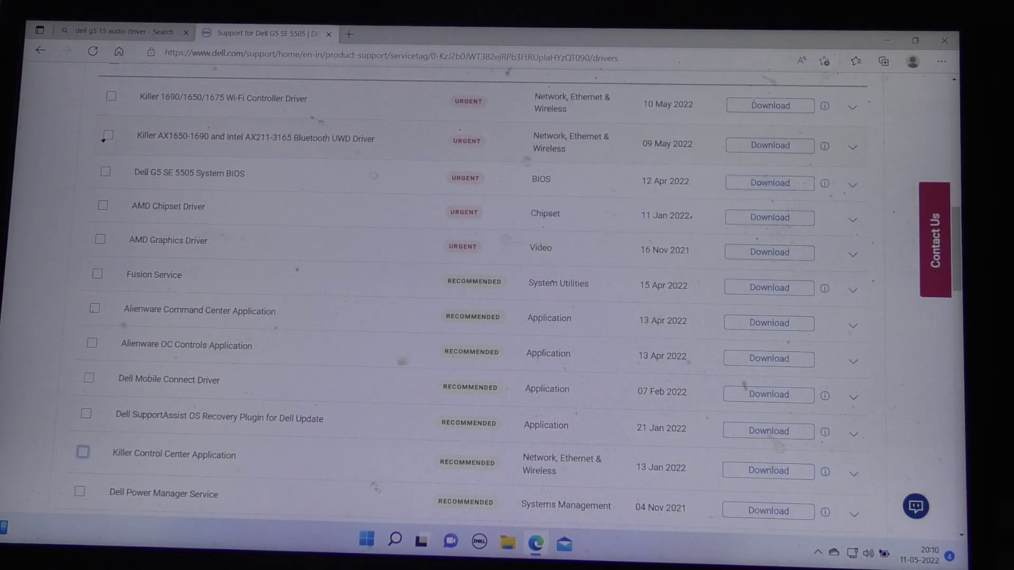
scroll(555, 271, "up", 2)
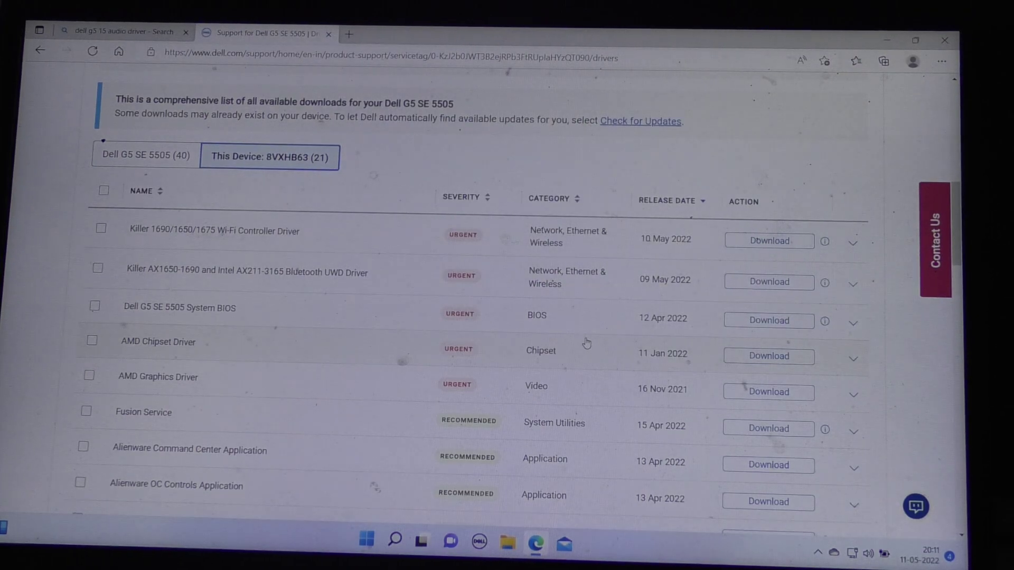
scroll(555, 271, "down", 2)
scroll(616, 246, "down", 4)
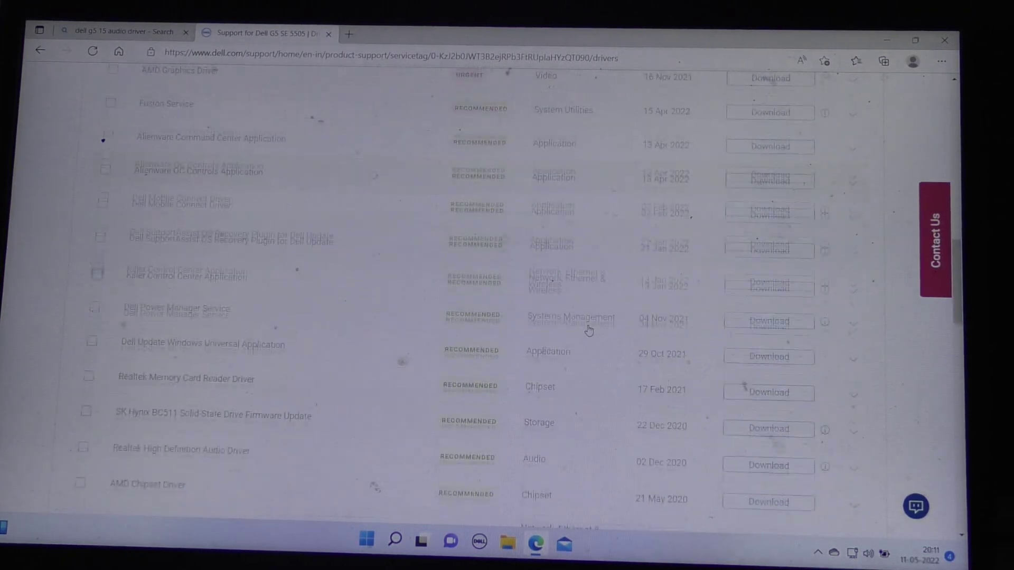
scroll(590, 332, "down", 2)
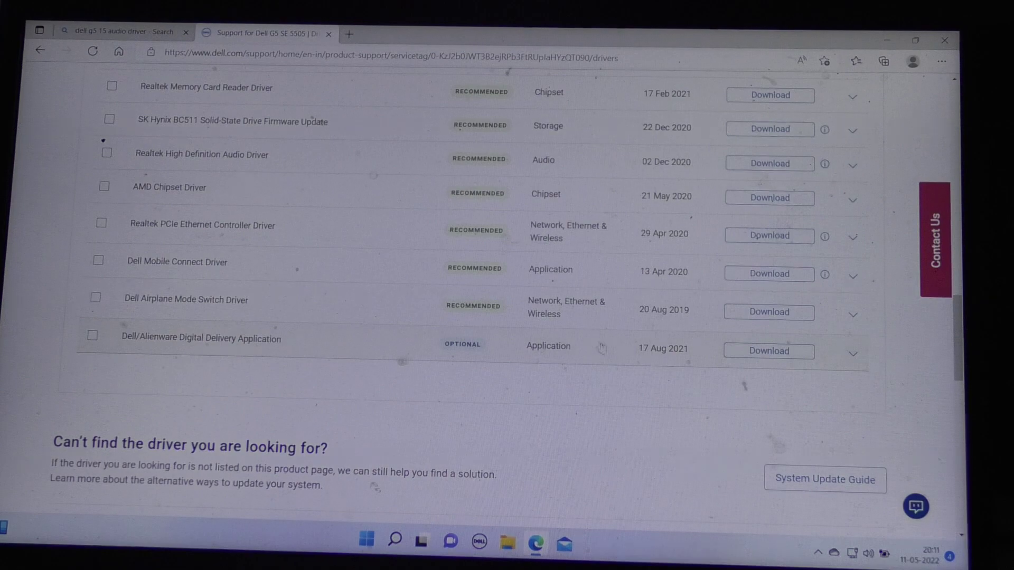
scroll(614, 368, "up", 1)
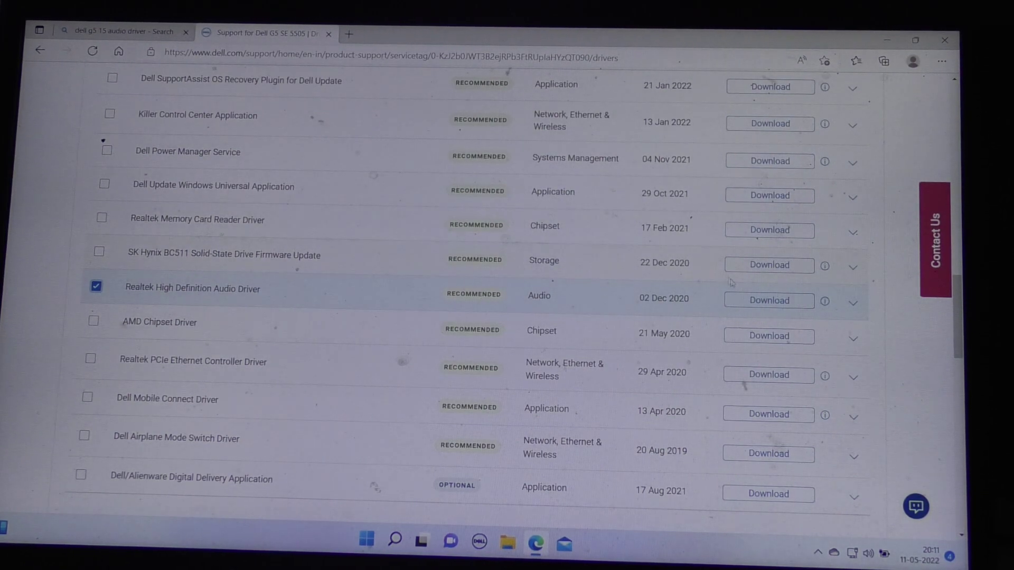
left_click(763, 302)
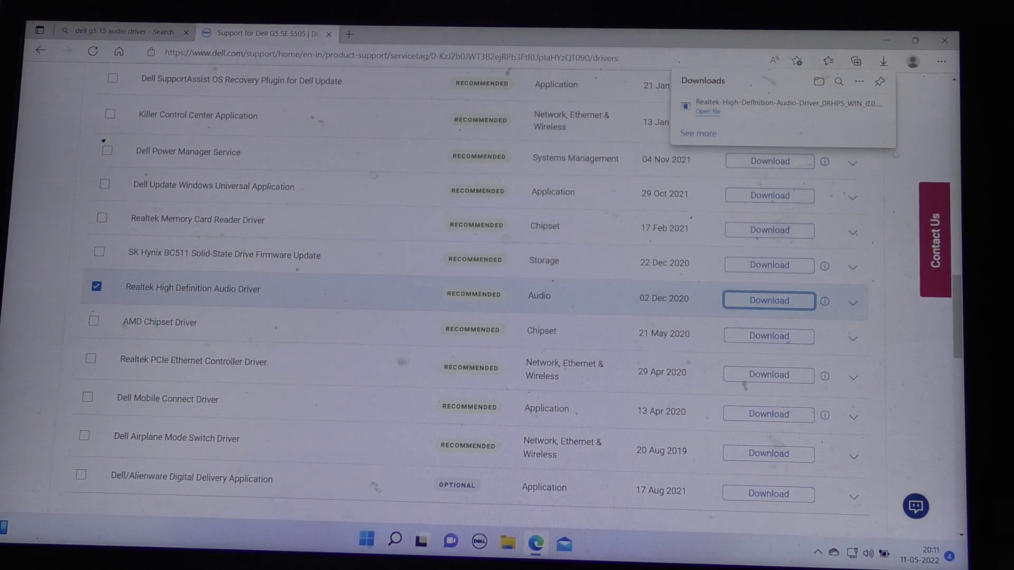
left_click(709, 113)
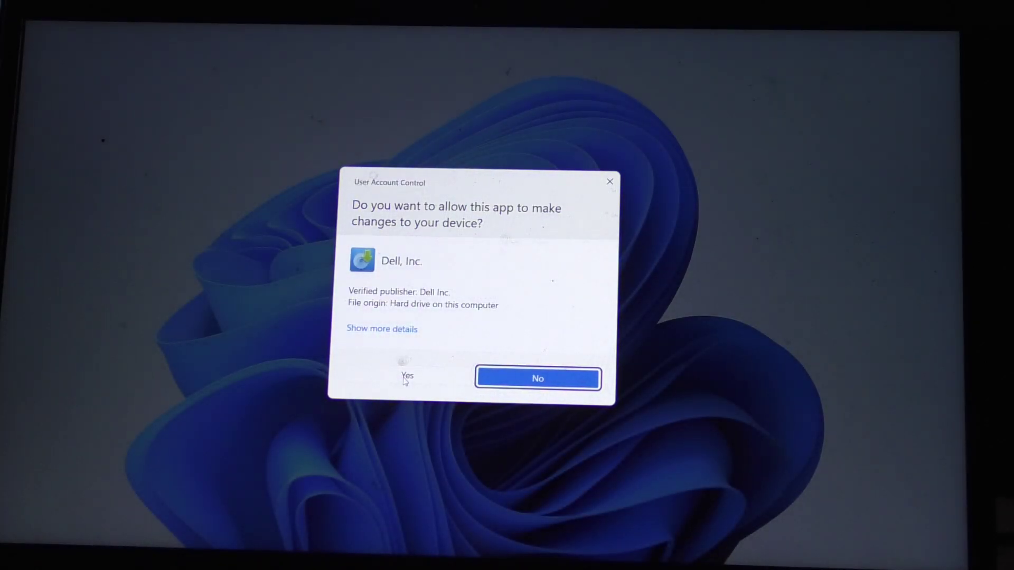
Approve the Dell, Inc. permission prompt and start the Dell Update Package install
left_click(406, 377)
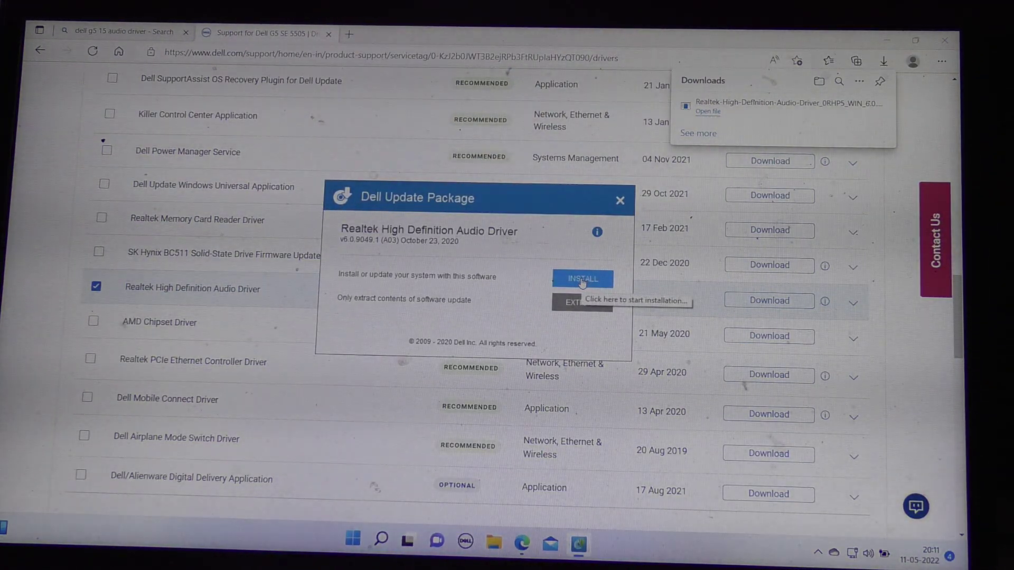
left_click(582, 279)
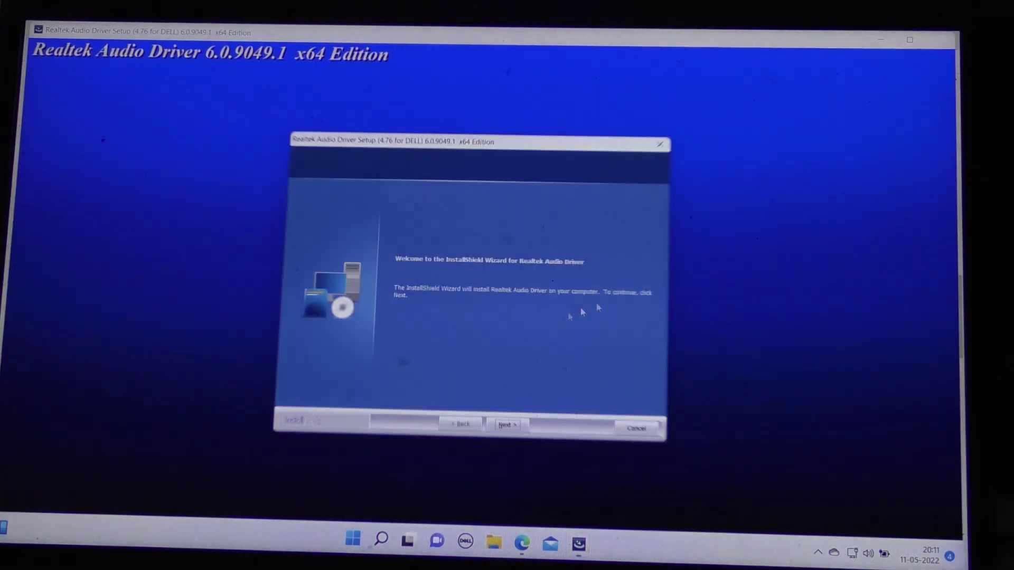
Uninstall the current Realtek audio driver and finish with 'Yes, restart now' selected
left_click(513, 434)
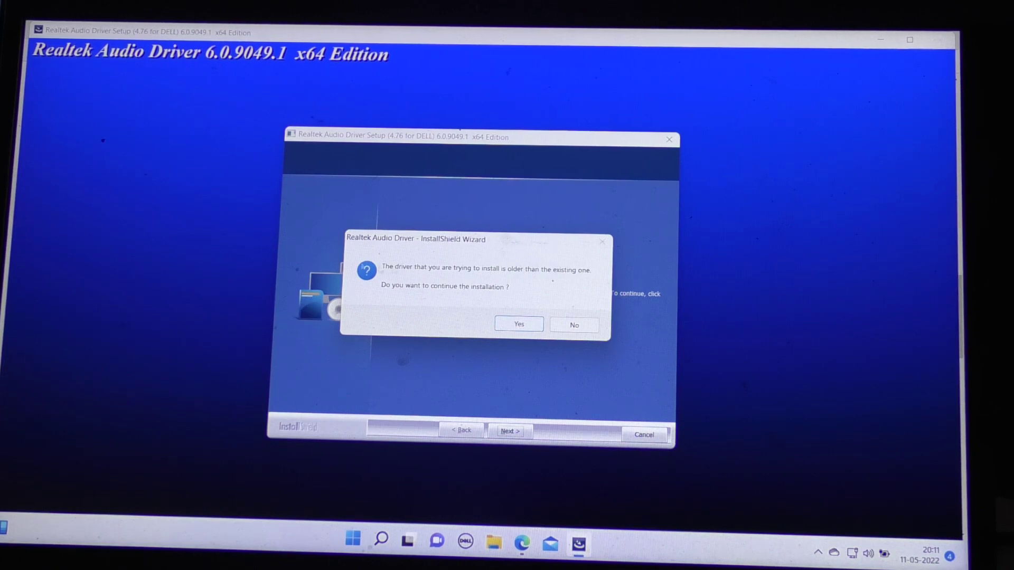
left_click(519, 327)
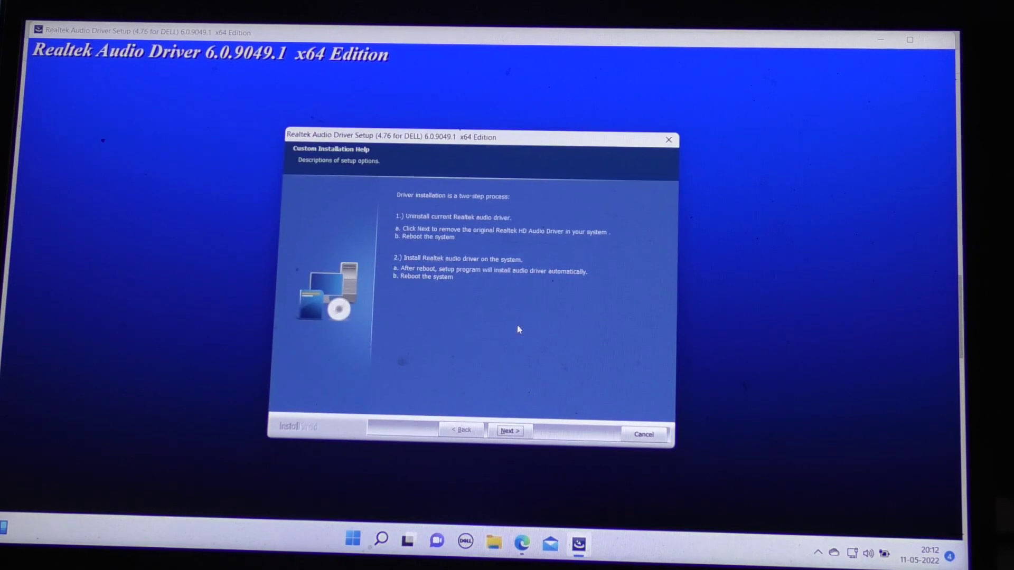
left_click(510, 438)
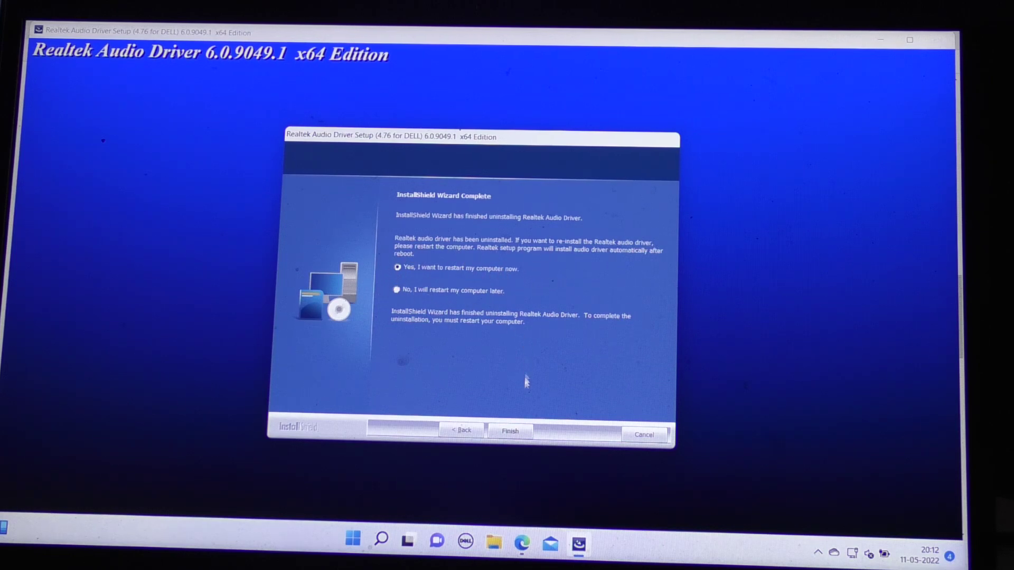
left_click(511, 432)
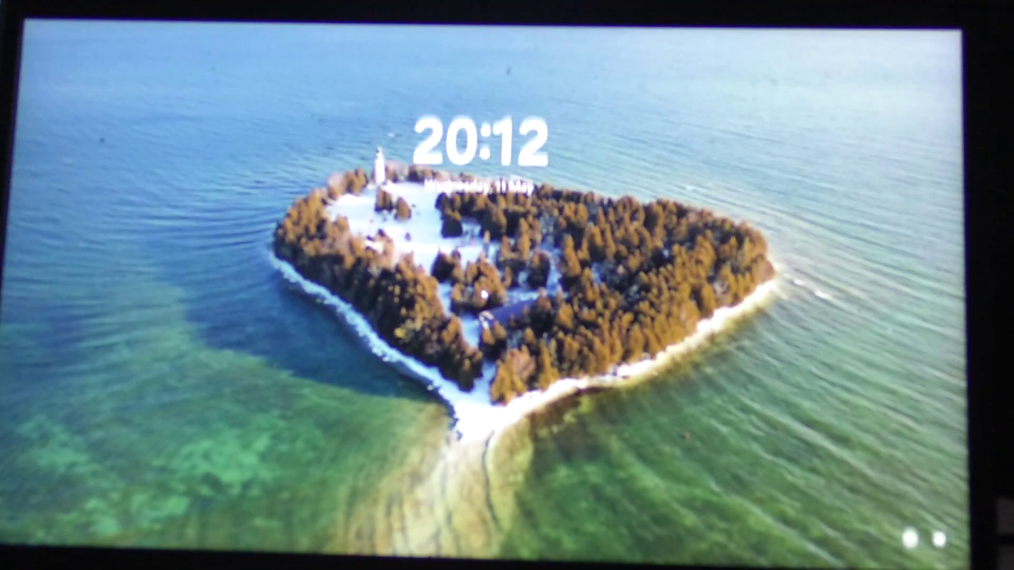
Dismiss the Windows lock screen to begin signing back in
key("space")
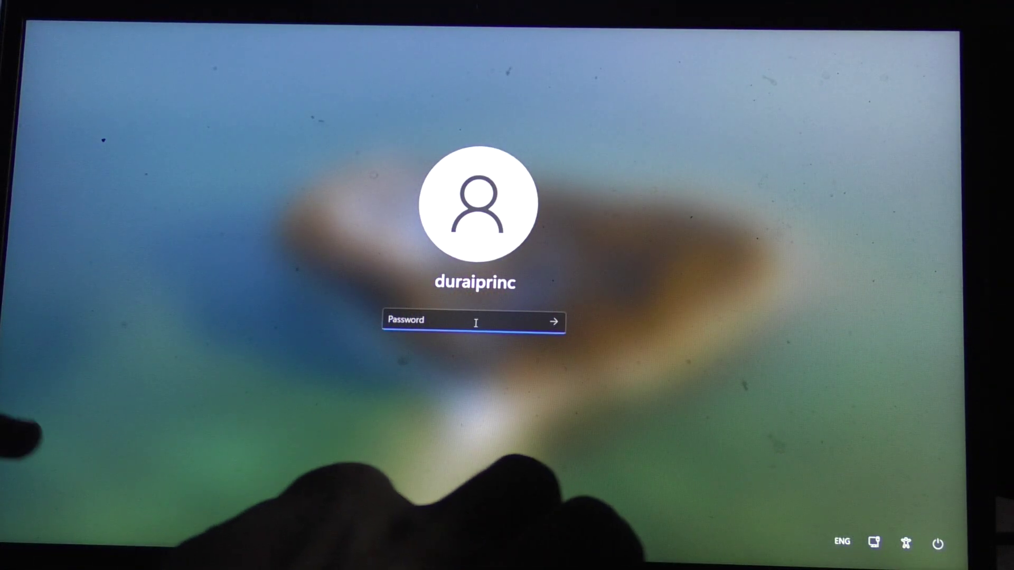
type("p")
type("•")
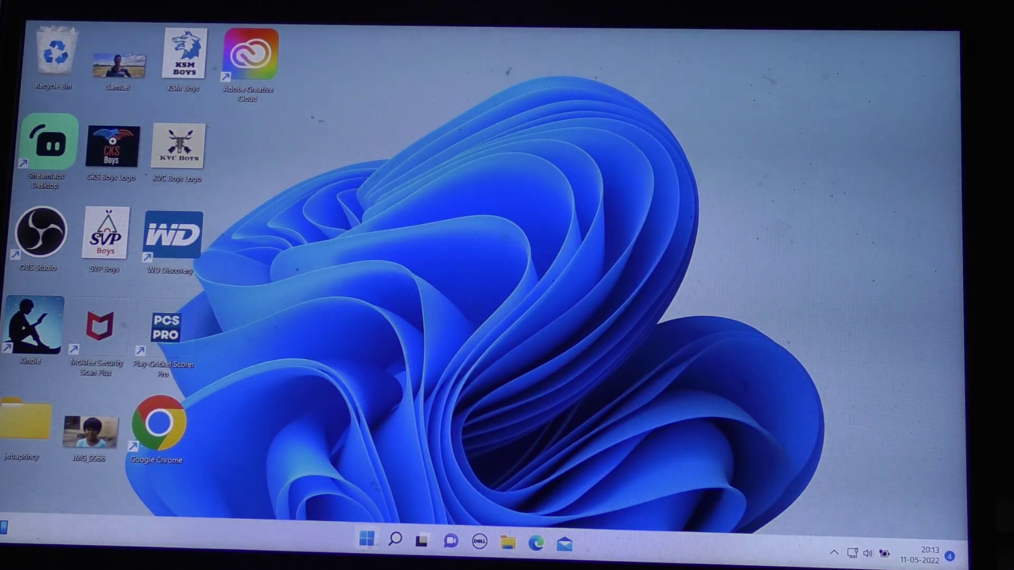
Launch Device Manager from Windows Search and close the Xbox window that appeared
left_click(395, 539)
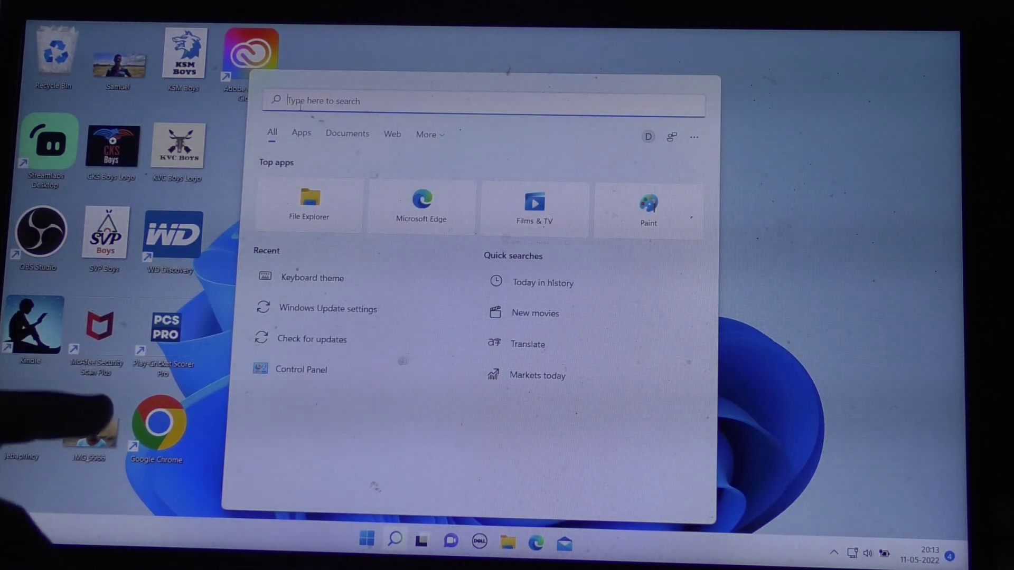
type("d")
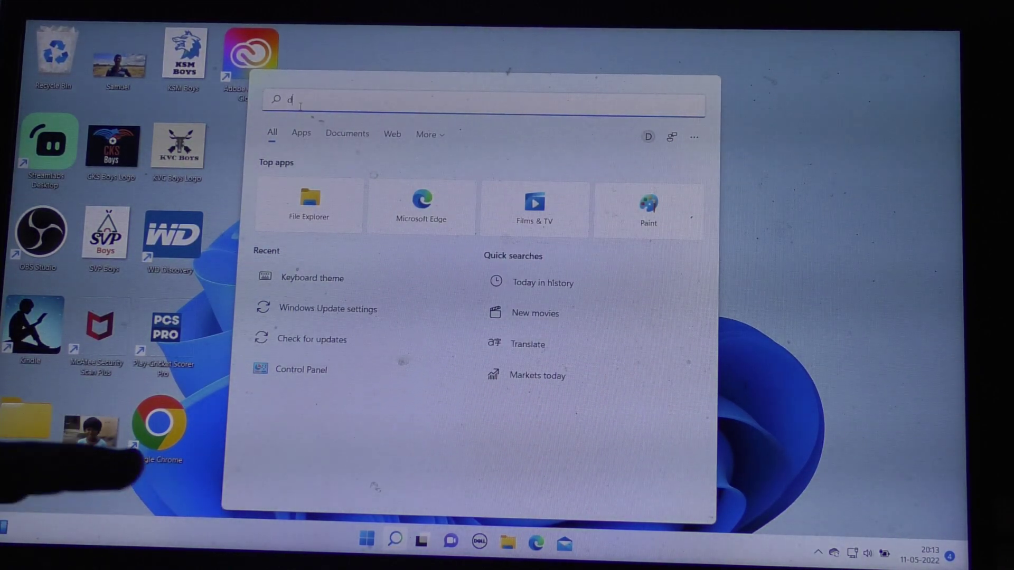
type("evice Manager")
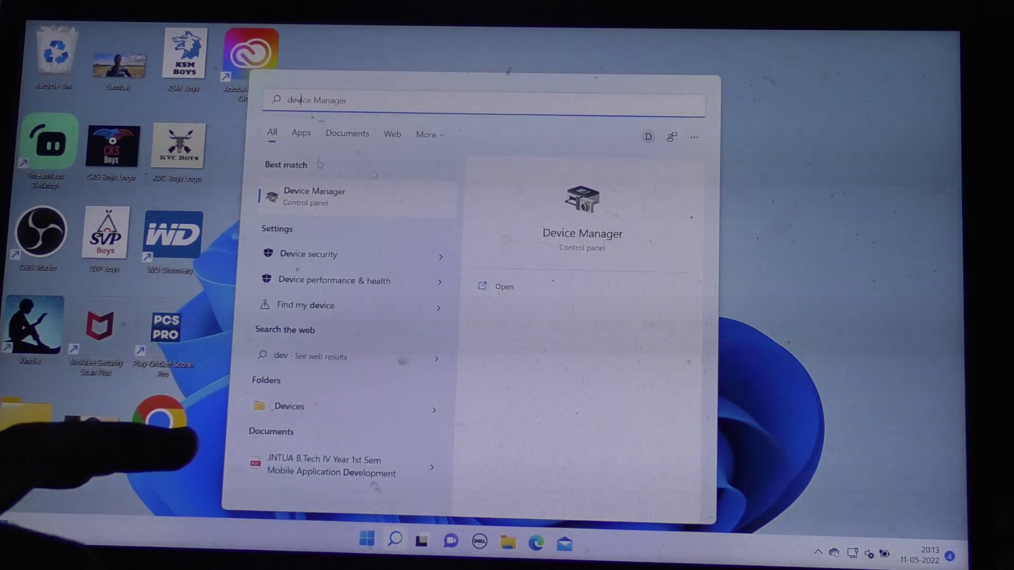
key("Return")
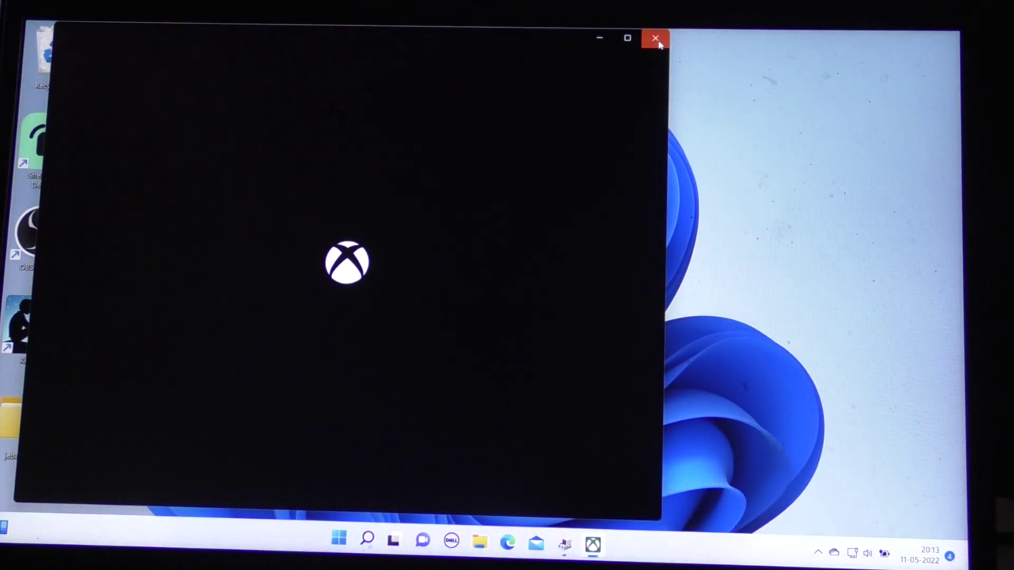
left_click(656, 39)
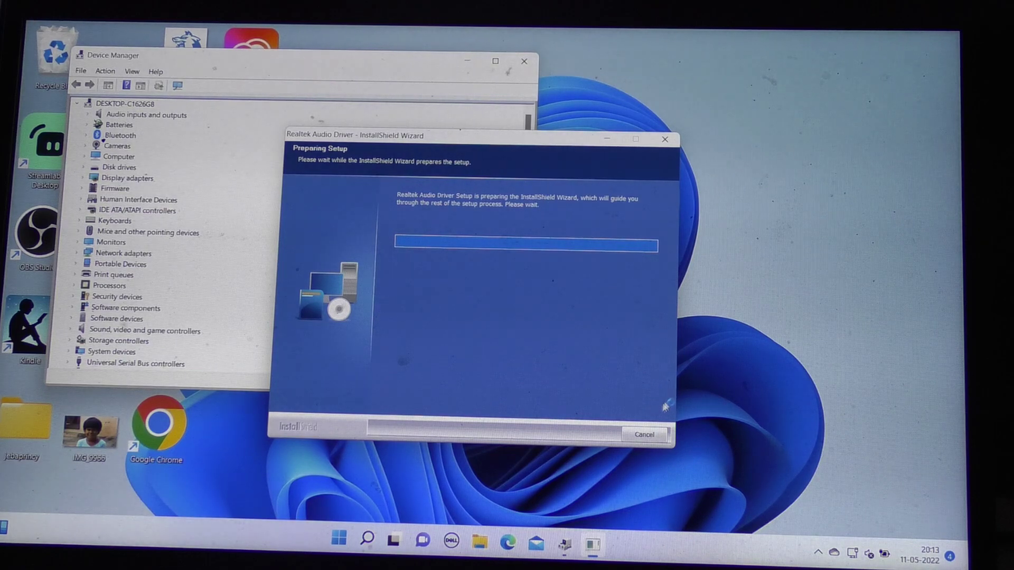
Keep the Realtek setup running, accept the older-driver install, and finish with restart later
left_click(647, 433)
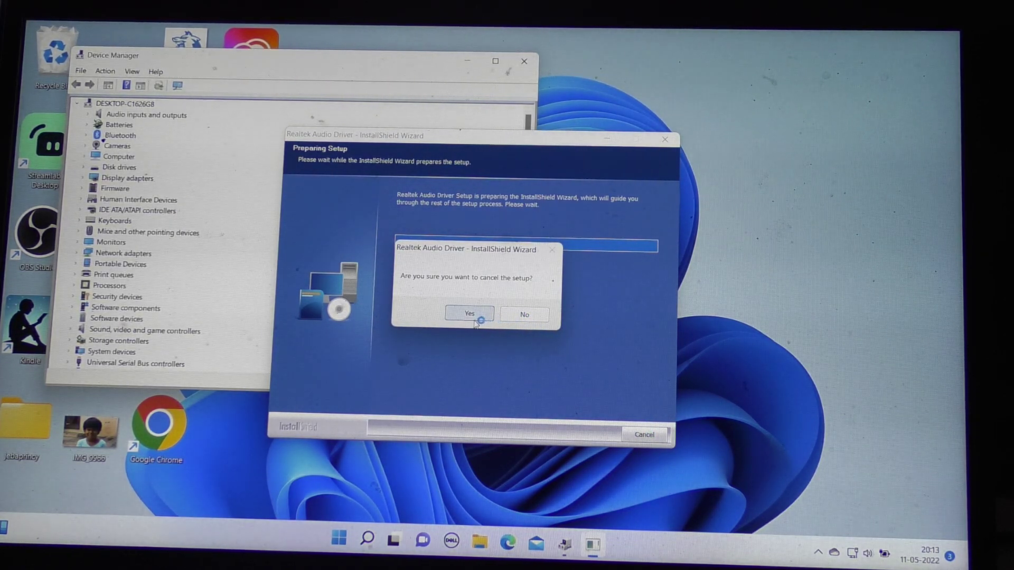
left_click(511, 317)
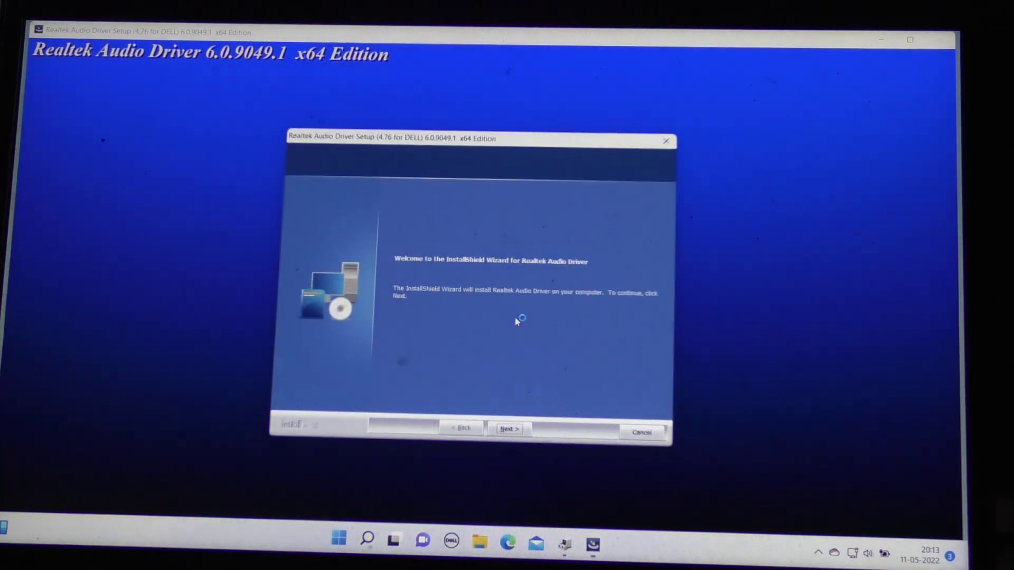
left_click(510, 434)
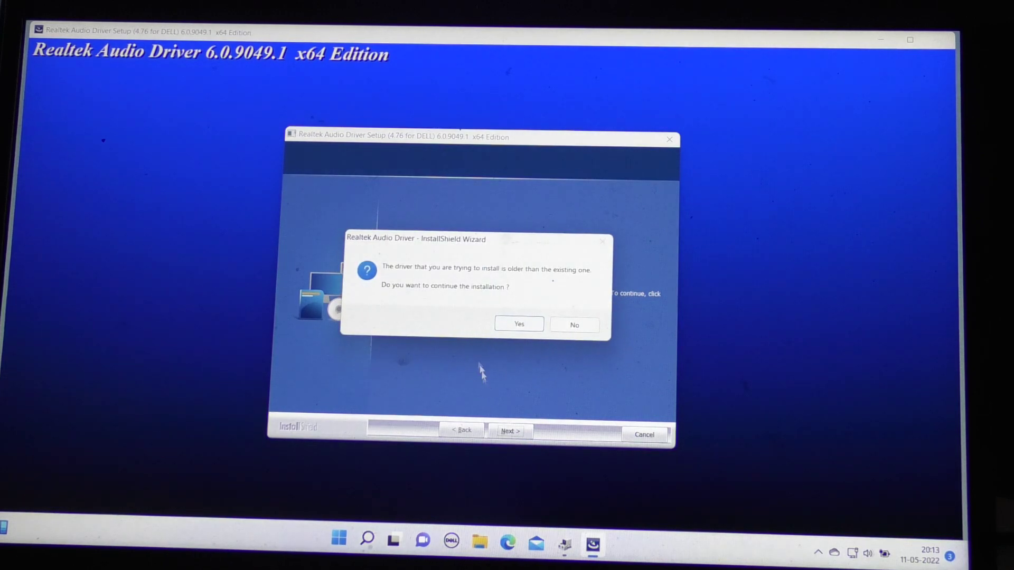
left_click(509, 326)
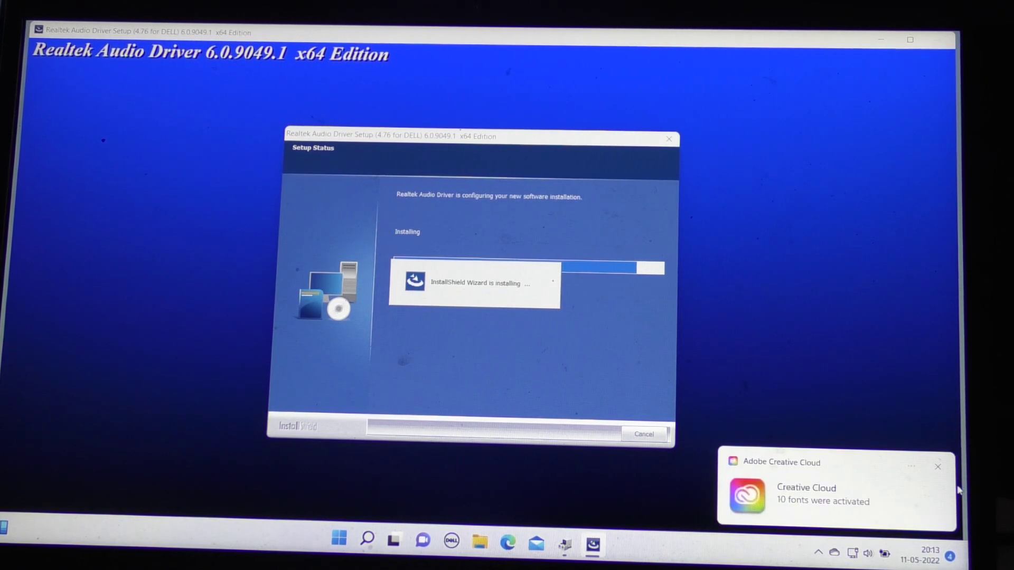
left_click(939, 466)
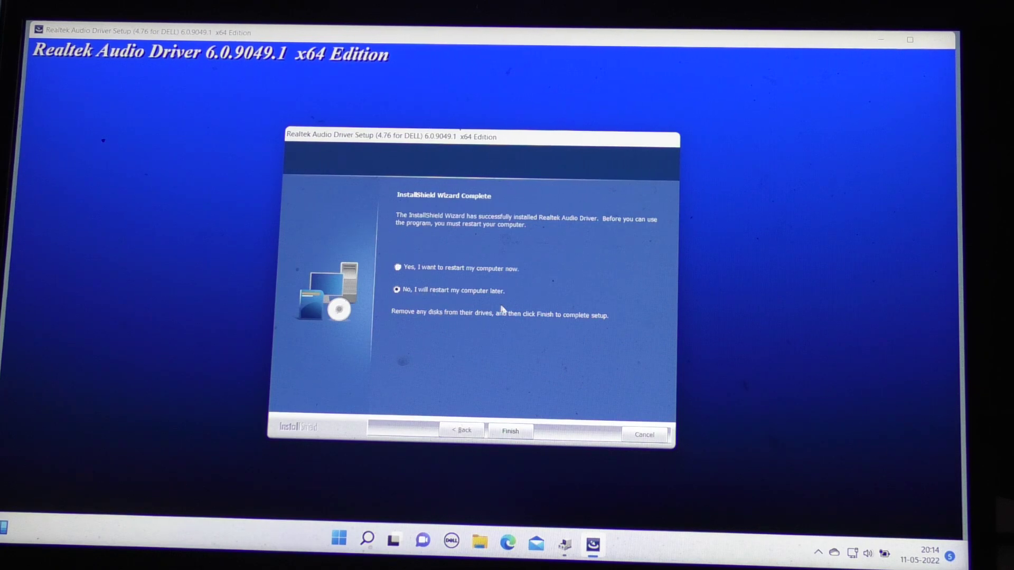
left_click(509, 433)
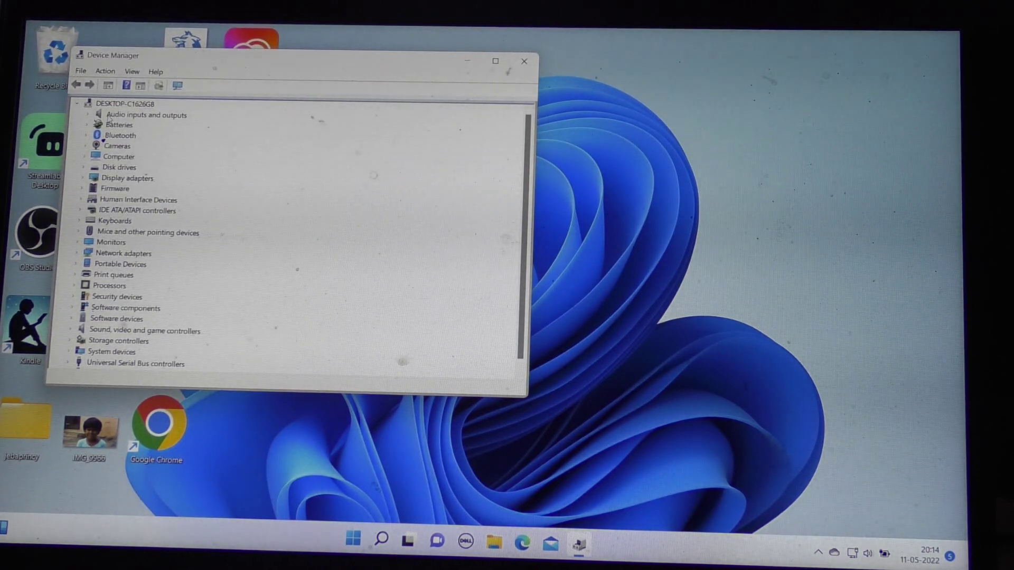
Check the Speakers (Realtek(R) Audio) driver details, then close Device Manager
left_click(111, 116)
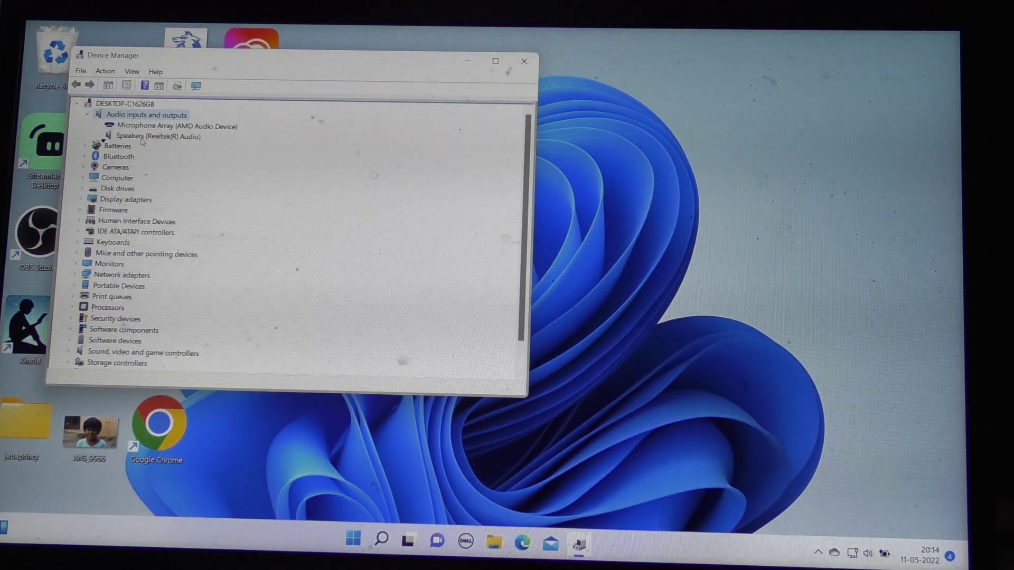
left_click(147, 137)
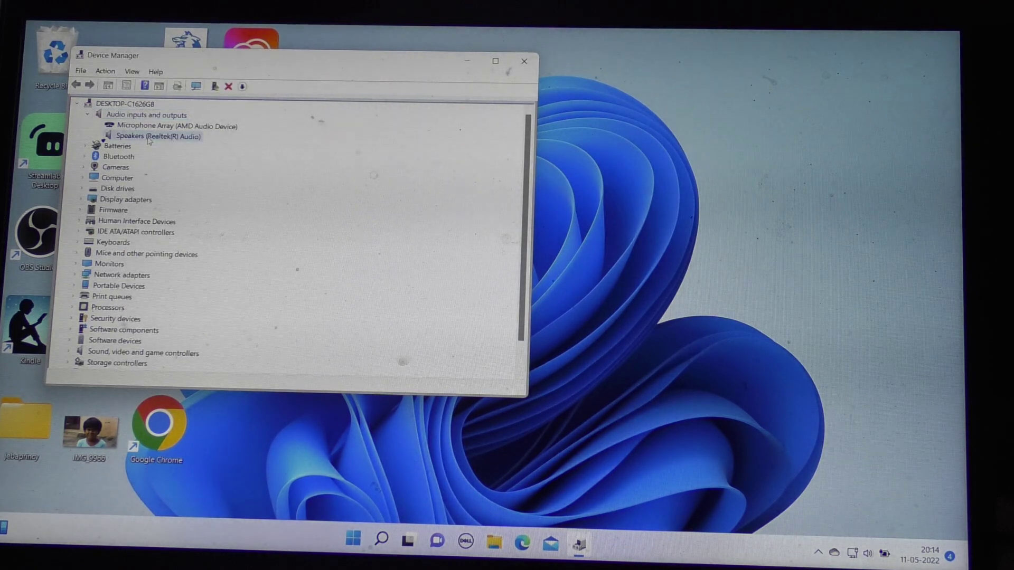
double_click(167, 136)
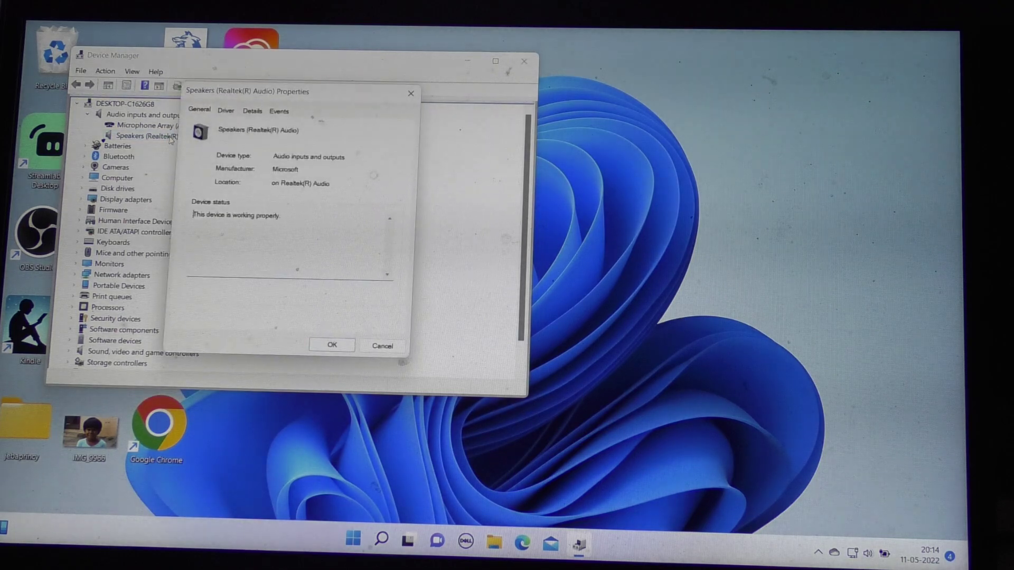
left_click(226, 110)
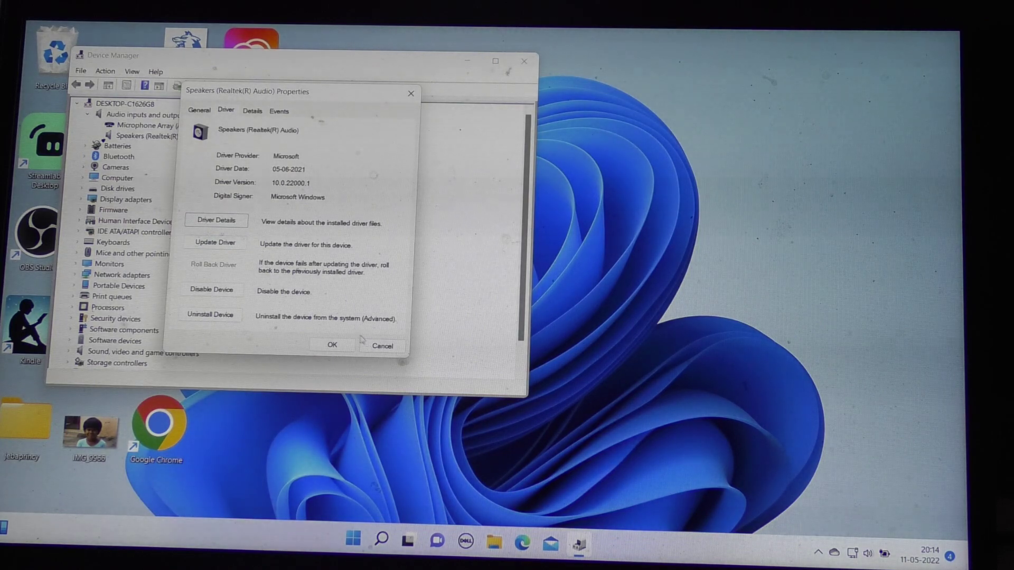
left_click(382, 346)
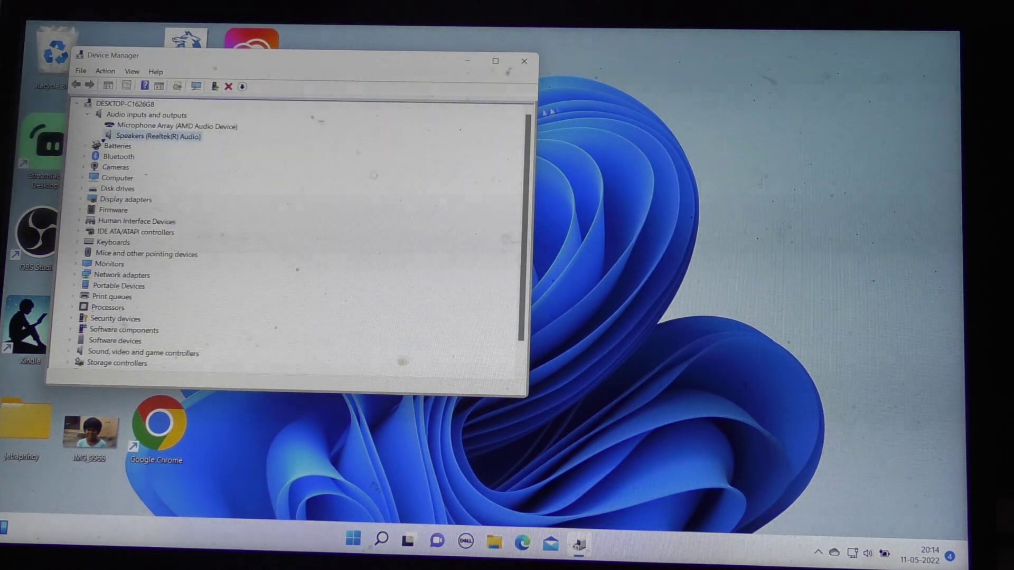
left_click(523, 63)
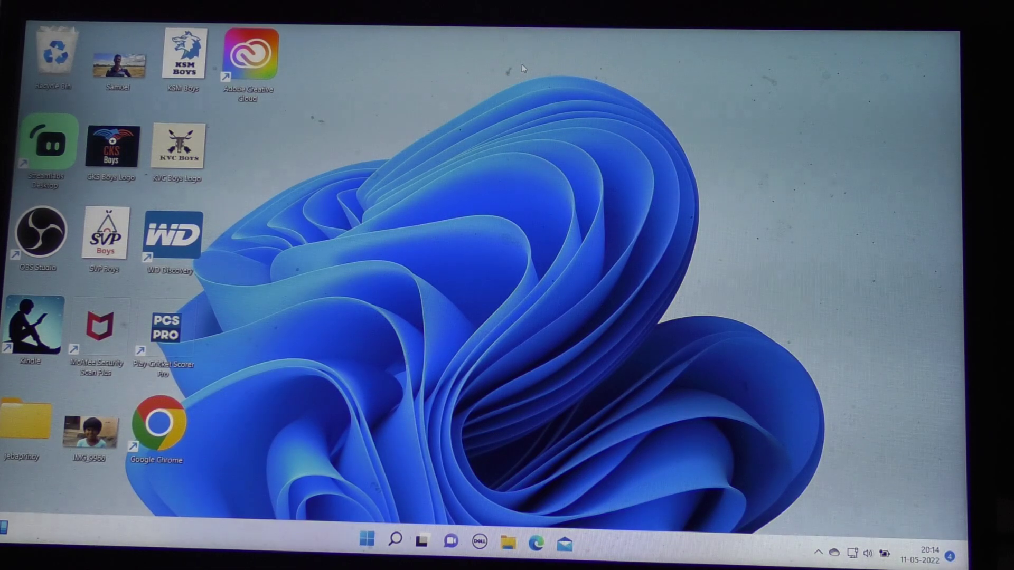